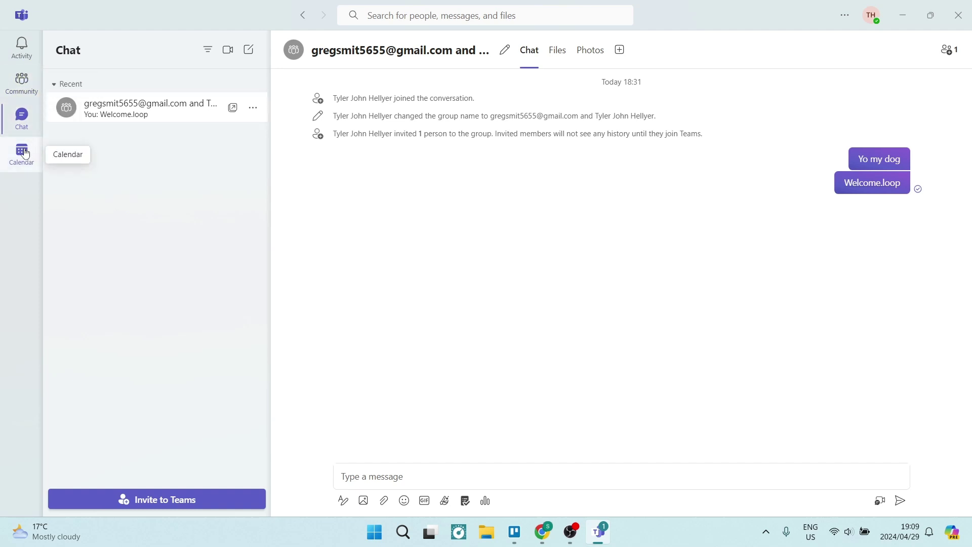
# Step: Create a new meeting in the calendar on Wednesday, 1 May at 19:00 and title it "Booking for a Studio Shoot"
pyautogui.click(24, 152)
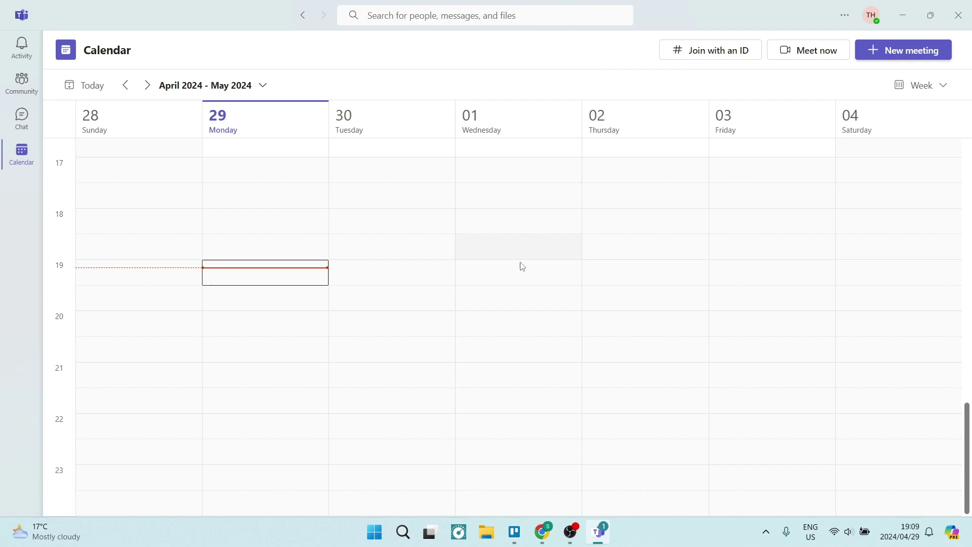
pyautogui.doubleClick(513, 280)
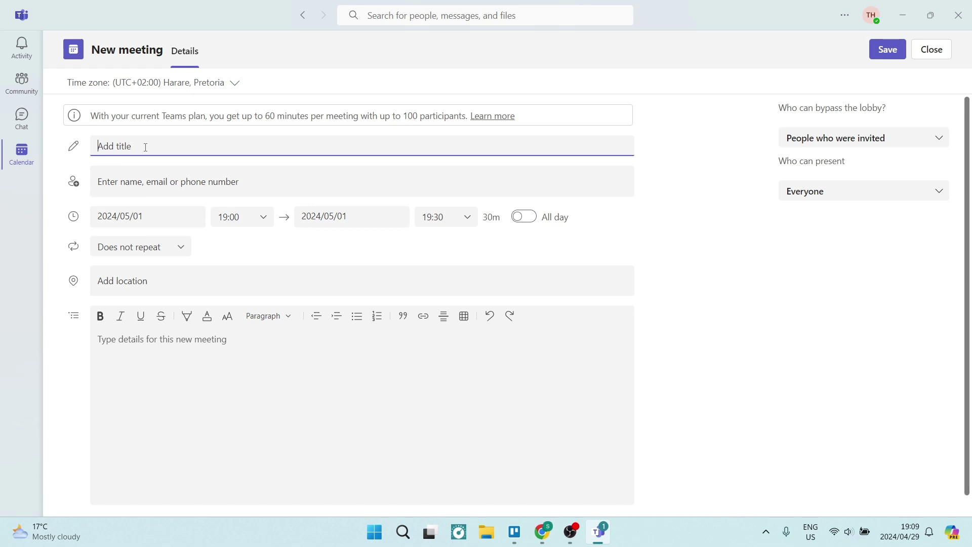
pyautogui.write('Booking for a Studio ')
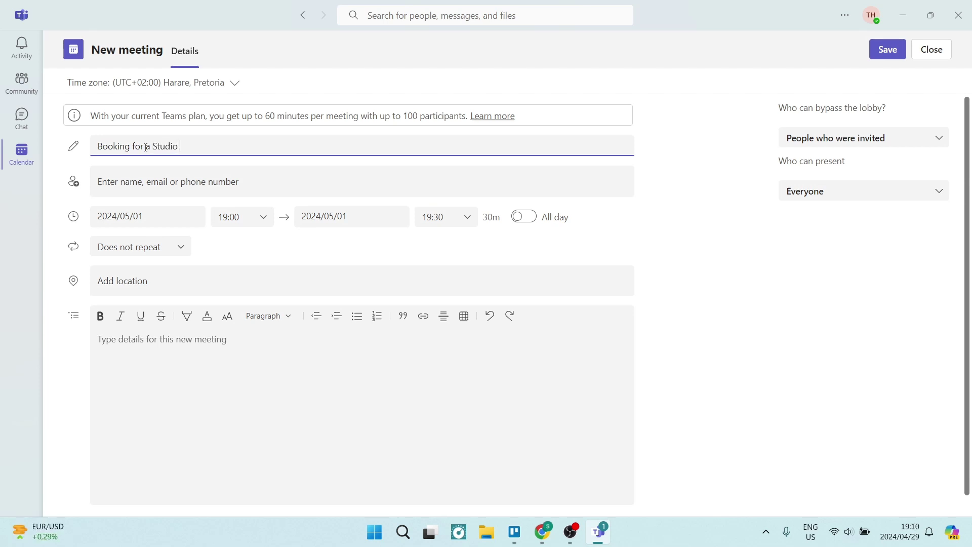
pyautogui.write('Shoot')
# Step: Invite the attendee to the meeting by entering their e-mail address
pyautogui.click(258, 180)
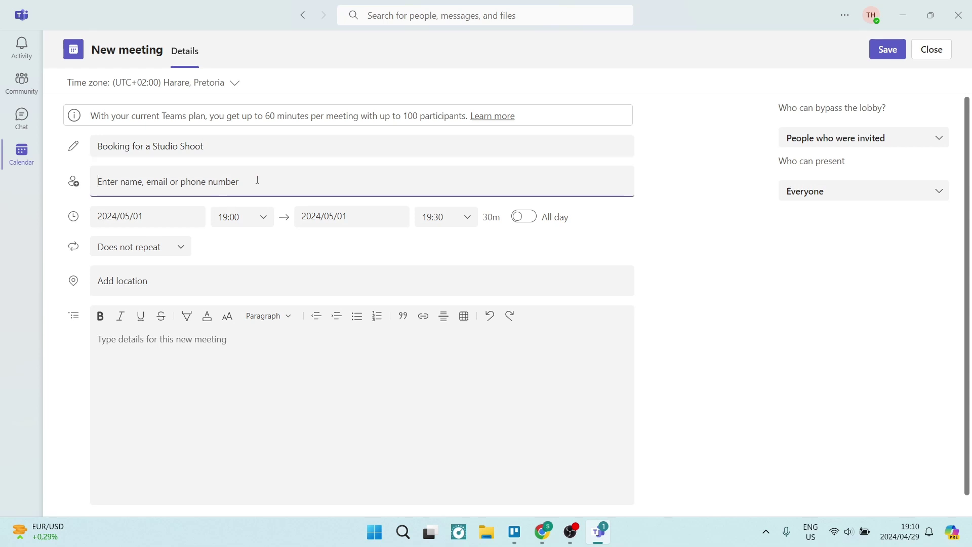
pyautogui.write('g')
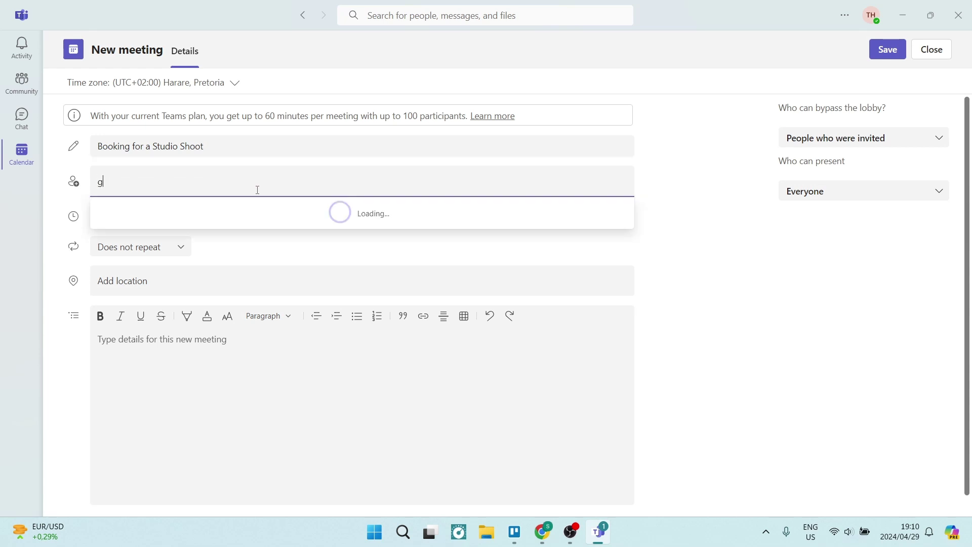
pyautogui.press('BackSpace')
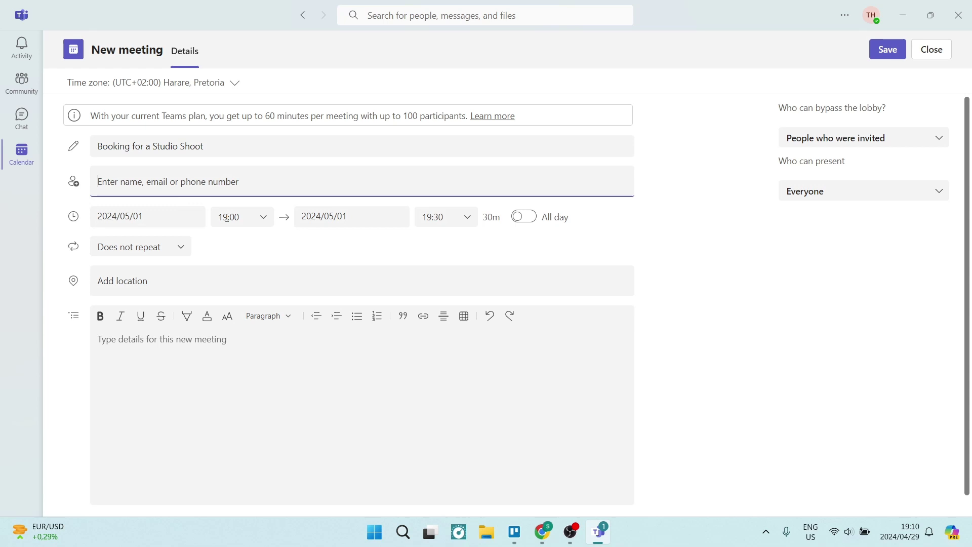
pyautogui.hotkey('ctrl', 'v')
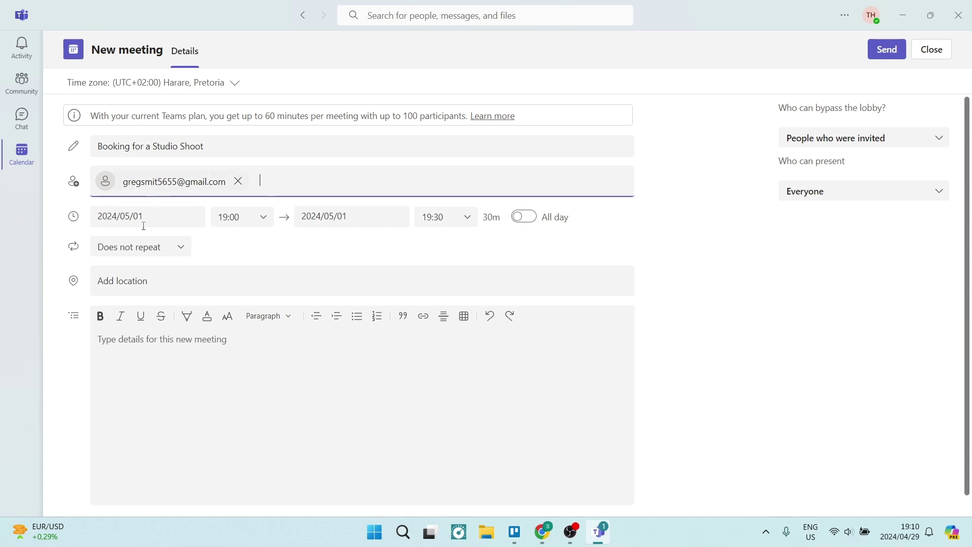
# Step: Set the meeting's start time to 15:00 and its end time to 16:00, keeping it a timed rather than all-day event
pyautogui.click(264, 218)
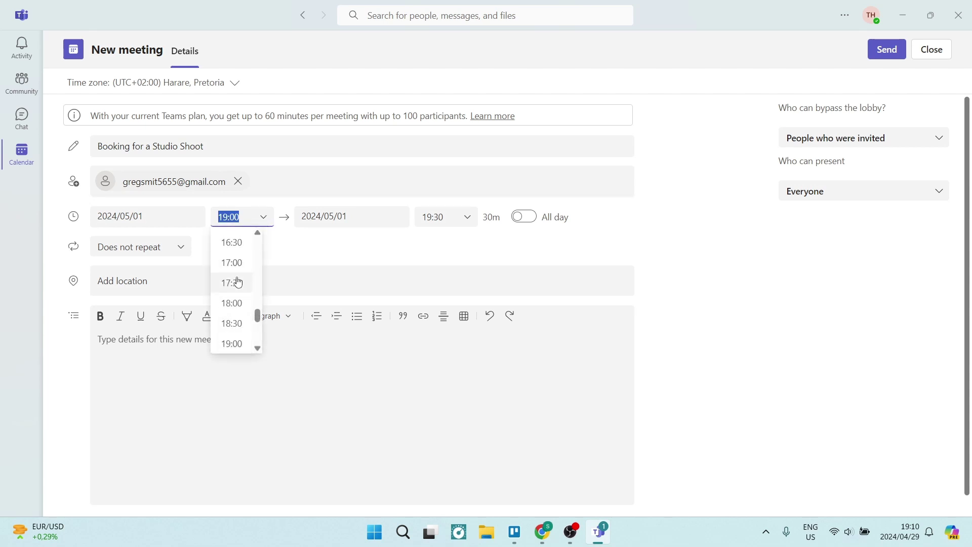
pyautogui.scroll(2, 235, 286)
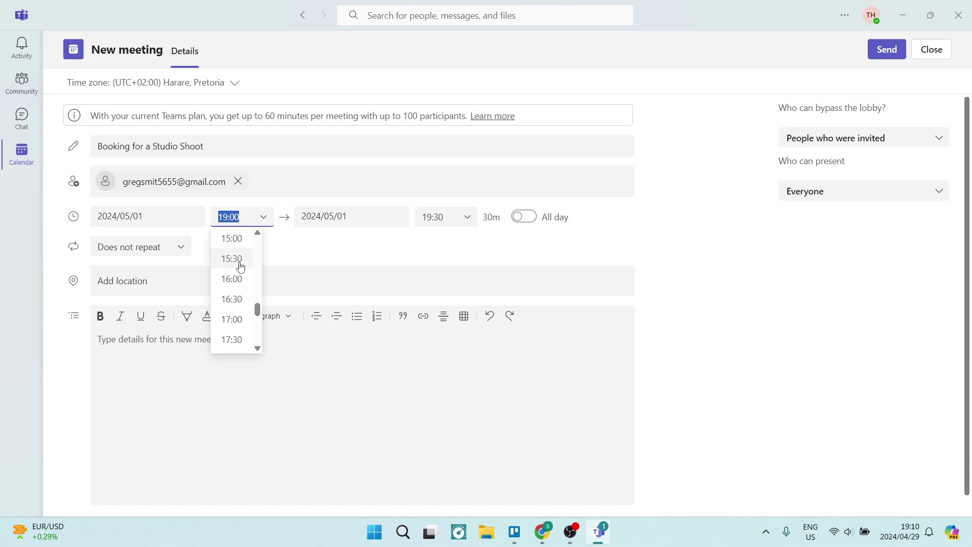
pyautogui.click(231, 242)
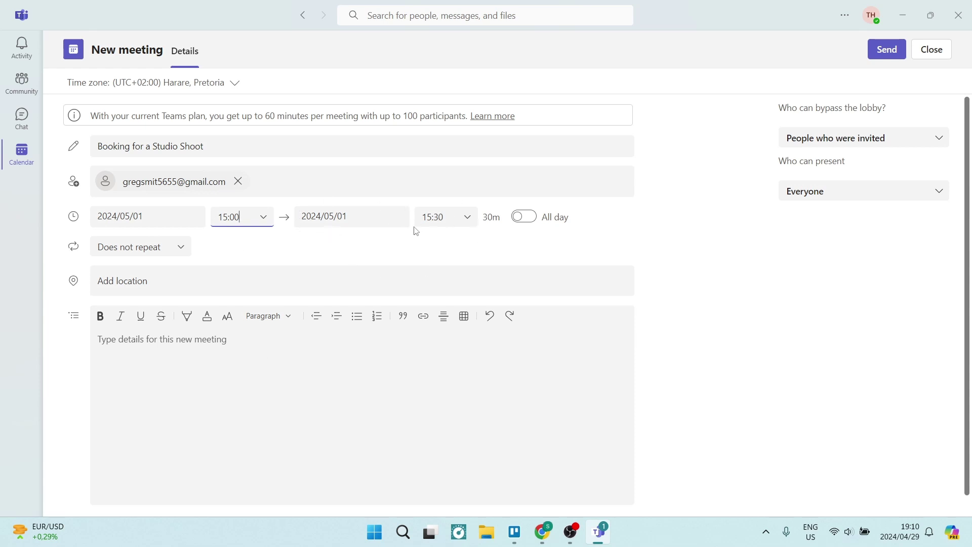
pyautogui.click(521, 216)
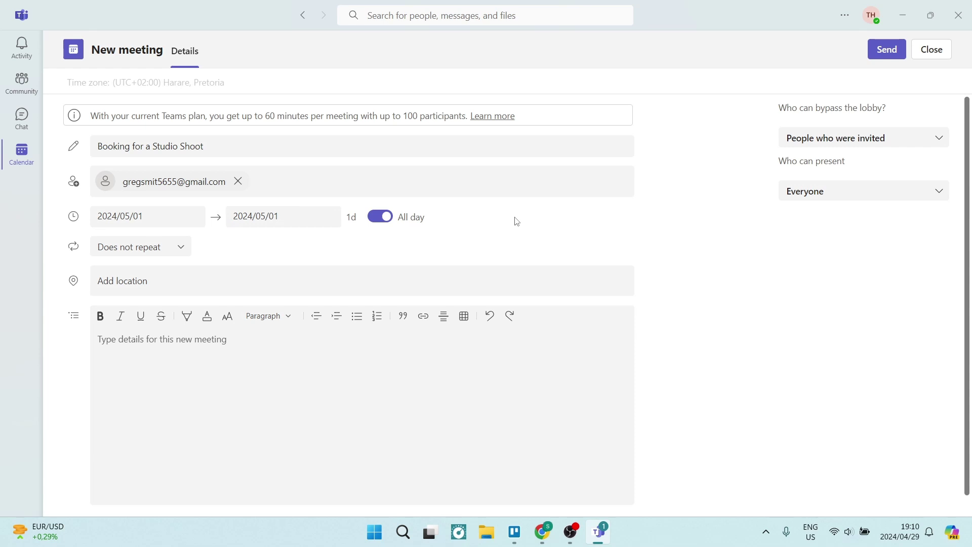
pyautogui.click(387, 223)
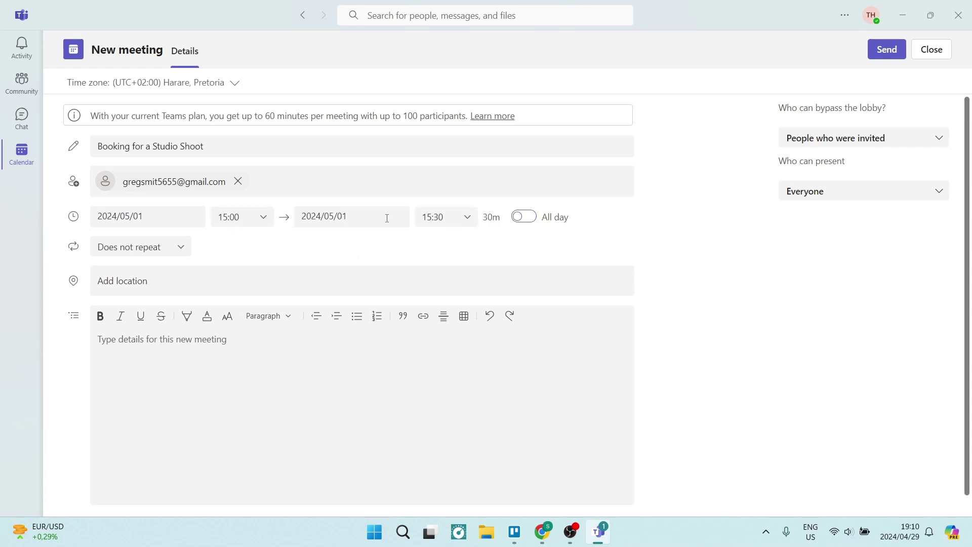
pyautogui.click(463, 220)
pyautogui.click(436, 283)
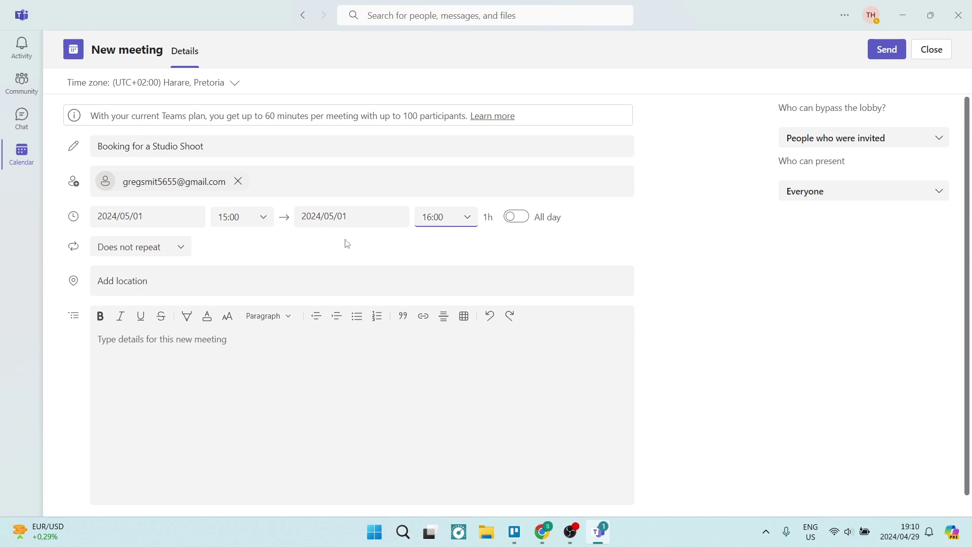
pyautogui.moveTo(490, 222); pyautogui.dragTo(489, 219)
pyautogui.click(488, 247)
# Step: Check the meeting's recurrence options, keep it non-repeating, and set the location to Studio
pyautogui.click(179, 255)
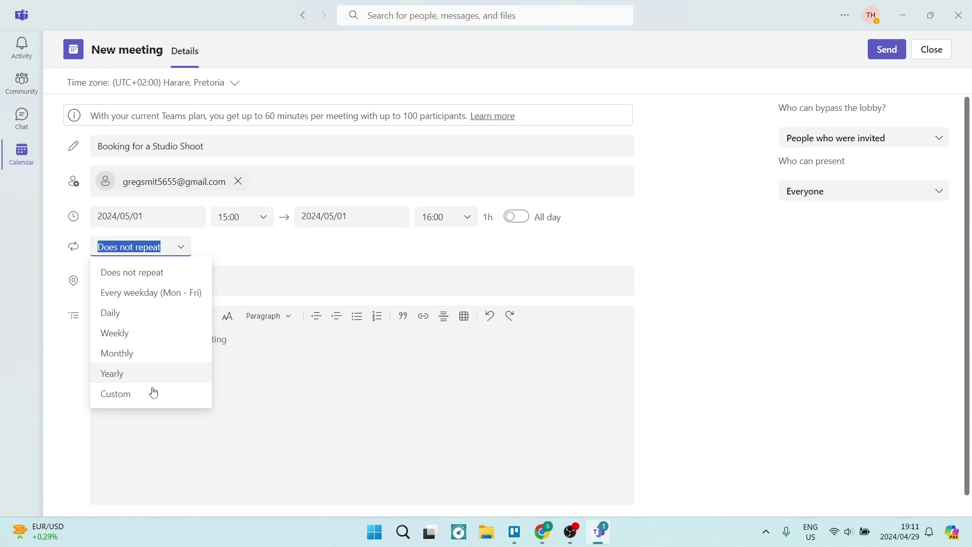
pyautogui.click(230, 252)
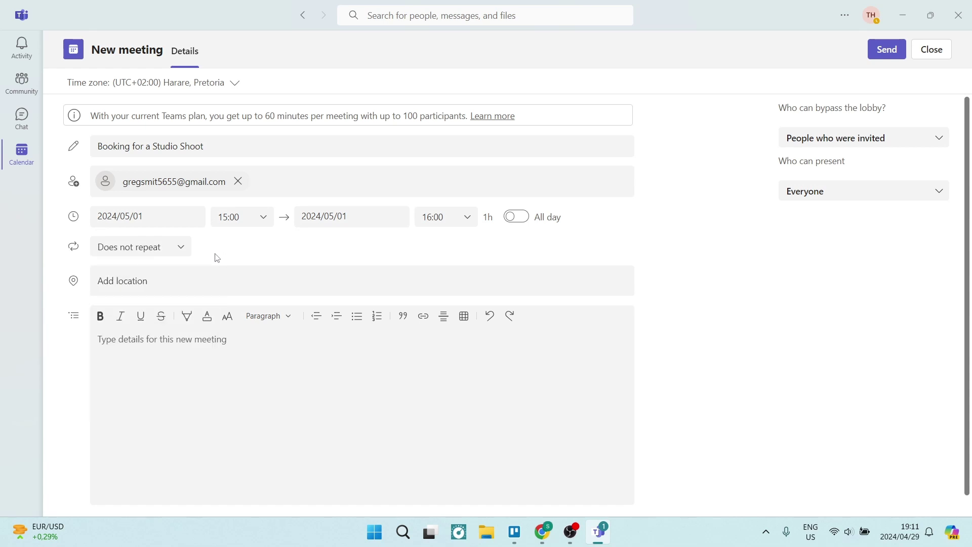
pyautogui.click(196, 282)
pyautogui.write('St')
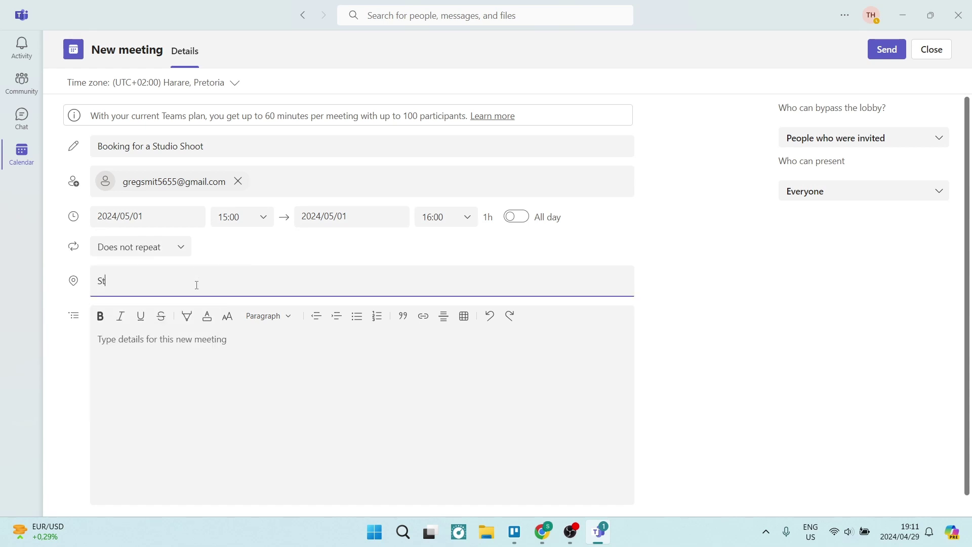
pyautogui.write('udio')
pyautogui.press('Return')
pyautogui.click(161, 367)
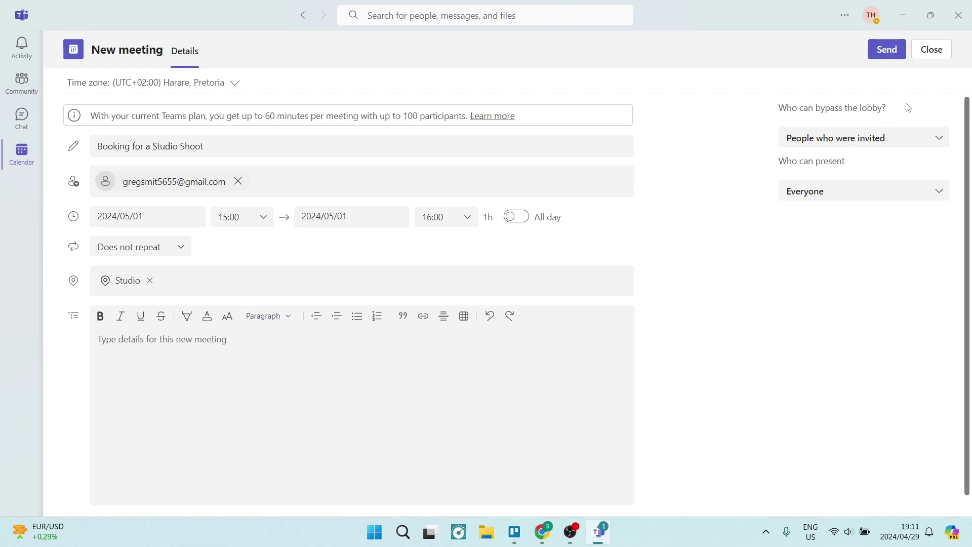
# Step: Examine the options for who can bypass the meeting lobby
pyautogui.moveTo(907, 108); pyautogui.dragTo(788, 103)
pyautogui.click(758, 146)
pyautogui.click(910, 146)
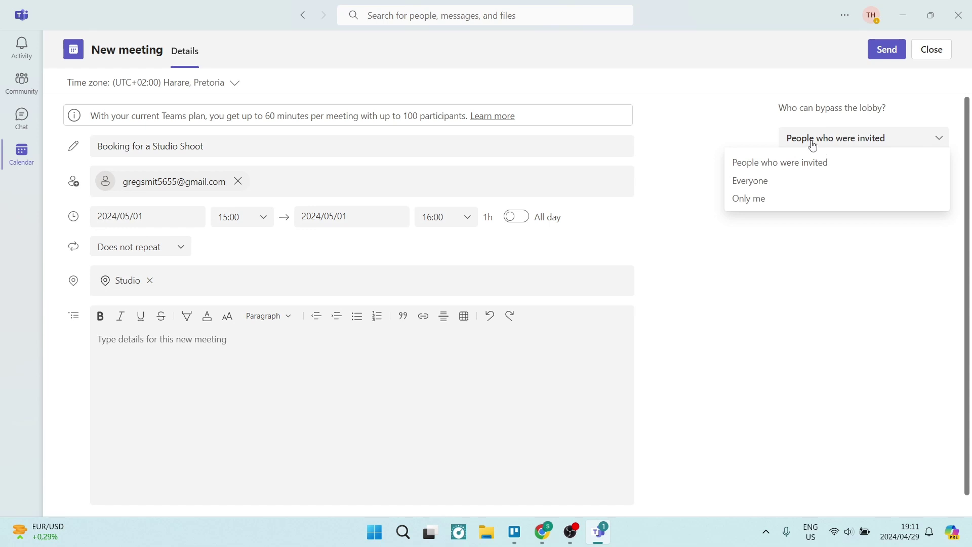
pyautogui.moveTo(902, 107); pyautogui.dragTo(759, 109)
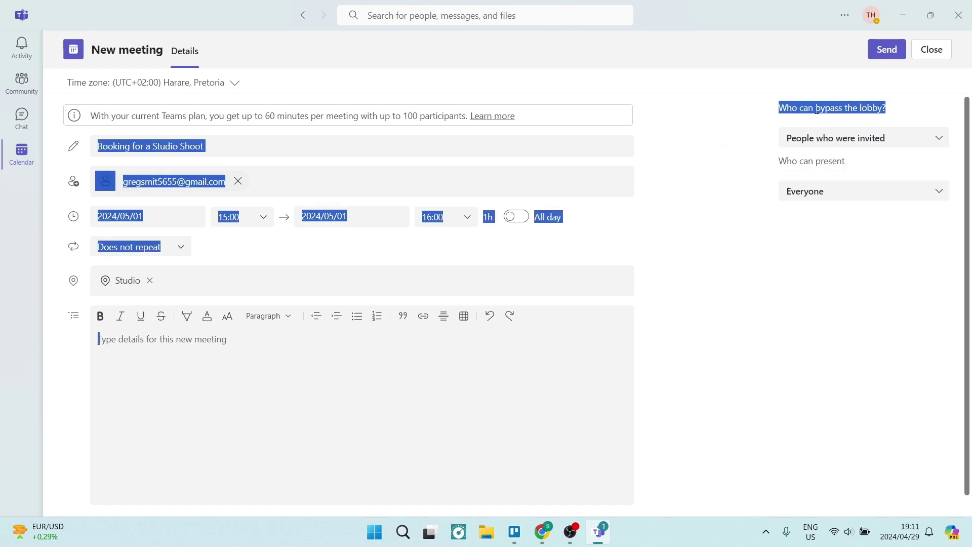
pyautogui.click(916, 112)
pyautogui.click(930, 144)
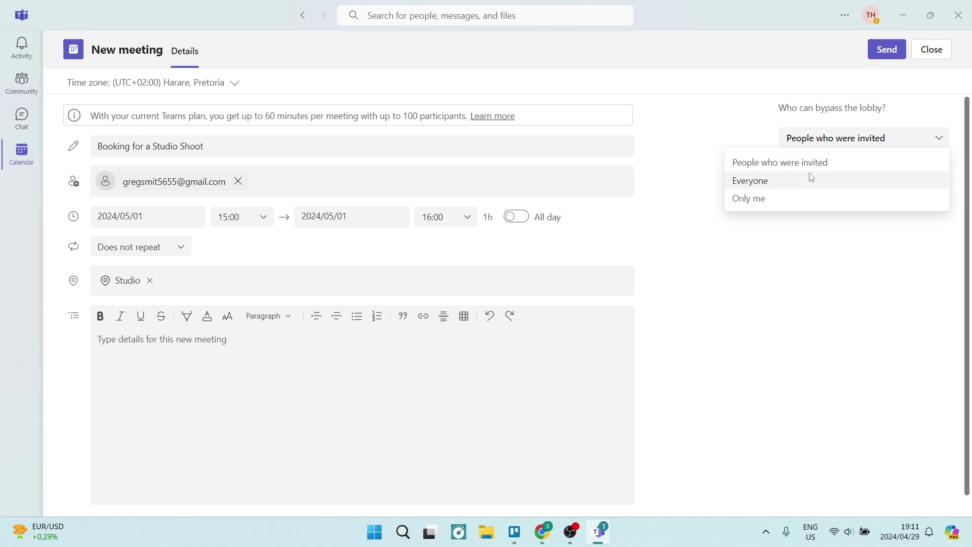
pyautogui.click(711, 200)
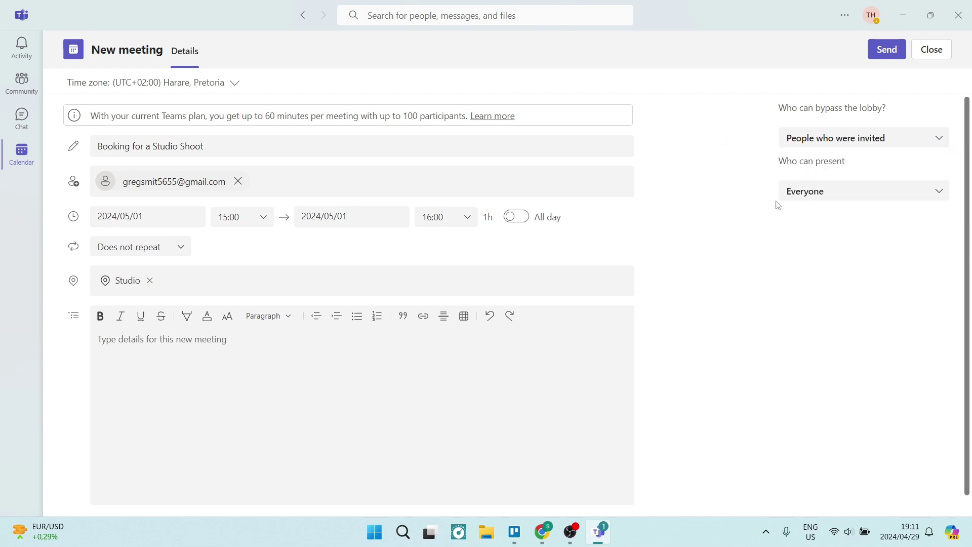
# Step: Examine the options for who can present in the meeting
pyautogui.moveTo(881, 174); pyautogui.dragTo(736, 182)
pyautogui.click(753, 218)
pyautogui.click(881, 199)
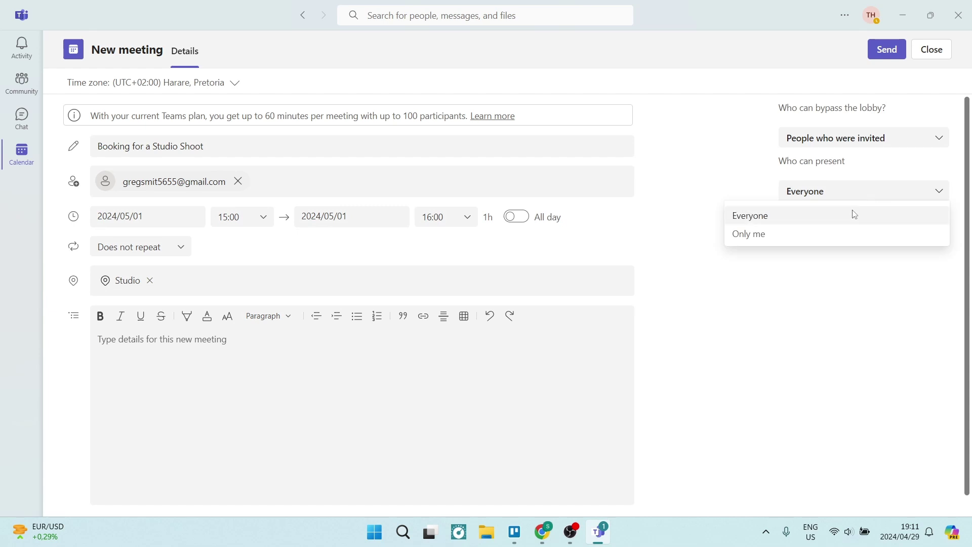
pyautogui.click(850, 273)
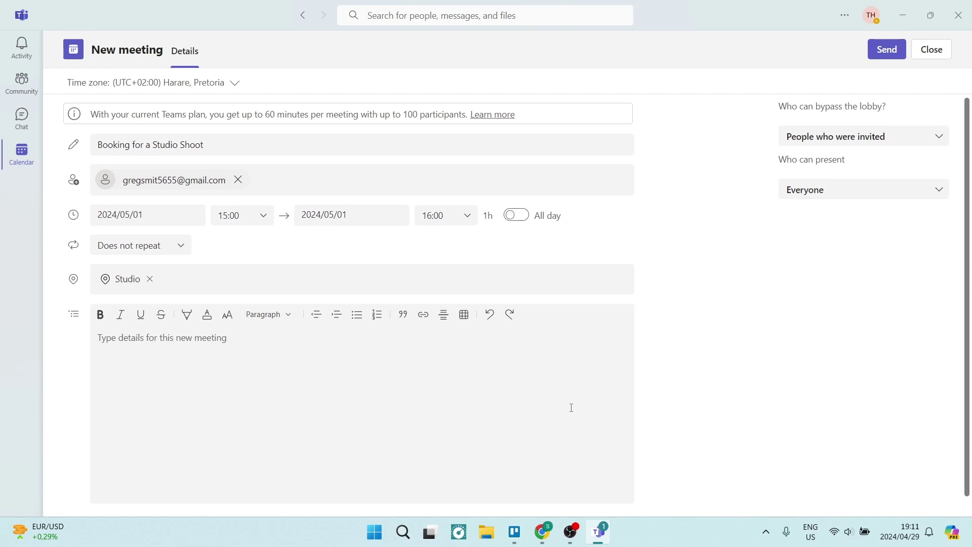
# Step: Send the meeting invitation, copy its shareable invitation text, and close the confirmation
pyautogui.click(884, 52)
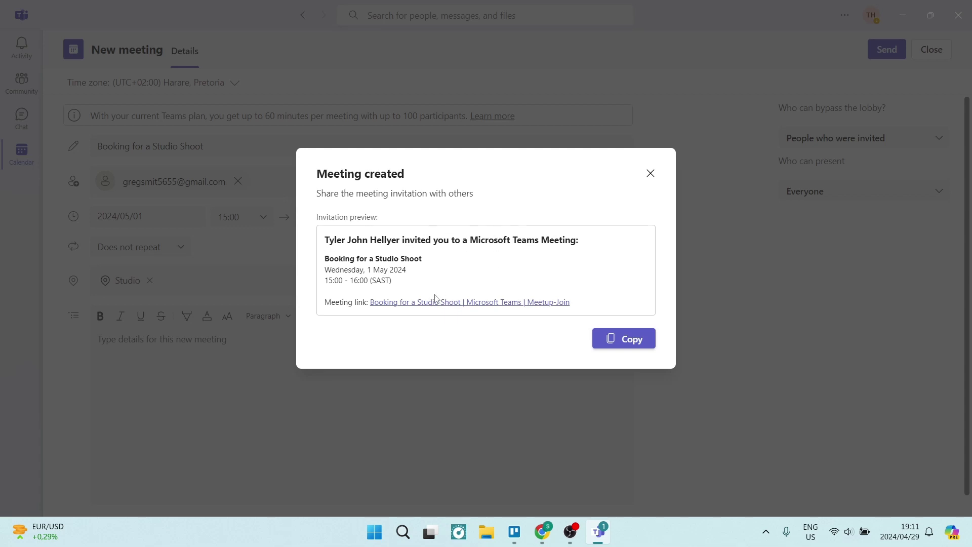
pyautogui.click(630, 341)
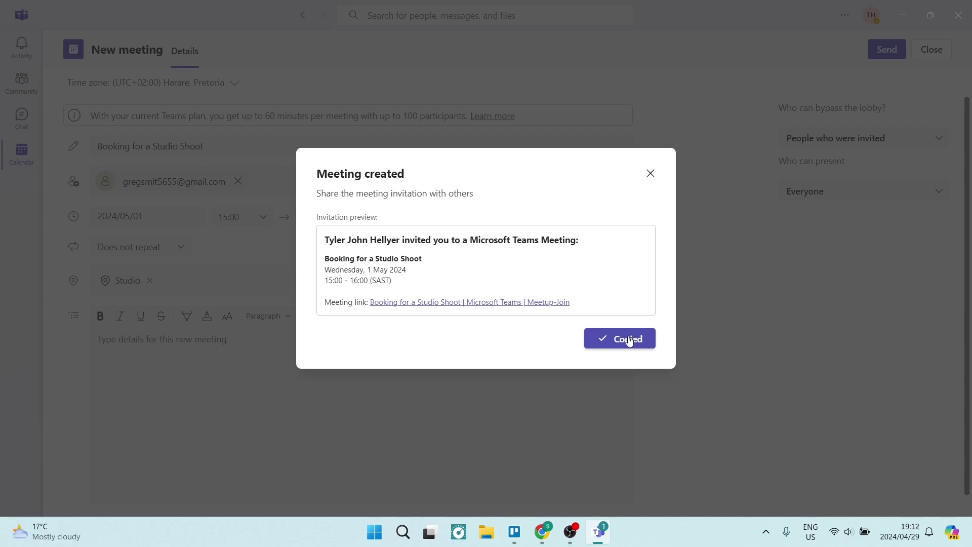
pyautogui.click(651, 175)
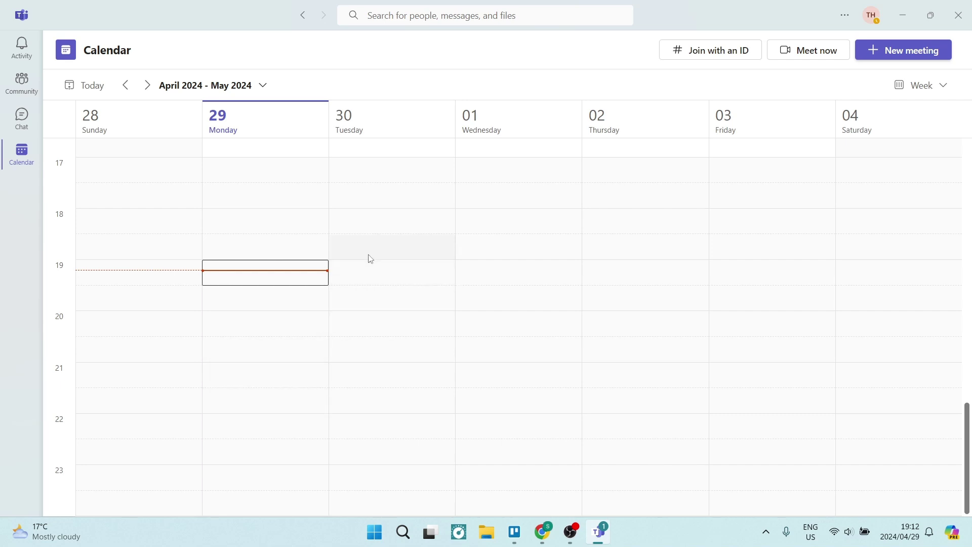
# Step: View the details of the "Booking for a Studio Shoot" meeting on Wednesday, 1 May
pyautogui.scroll(3, 511, 310)
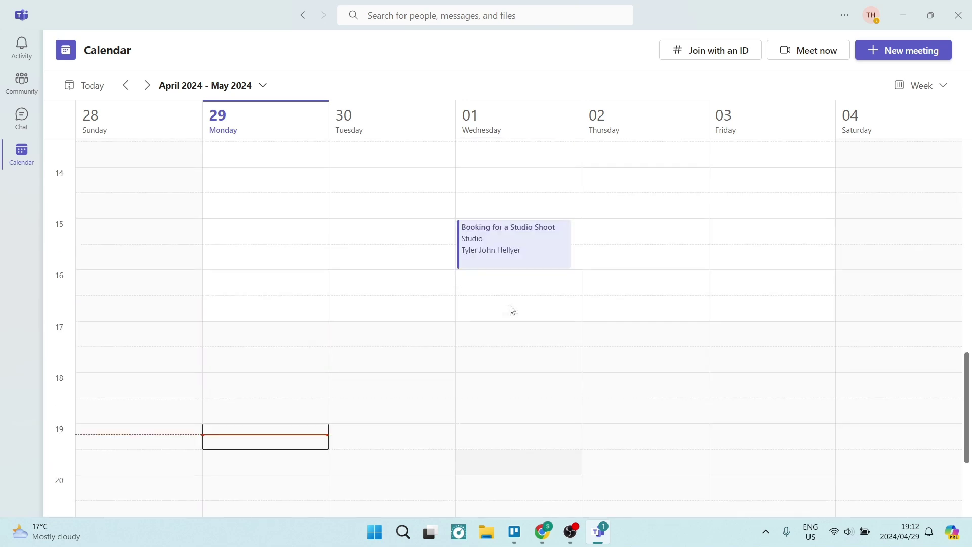
pyautogui.click(511, 274)
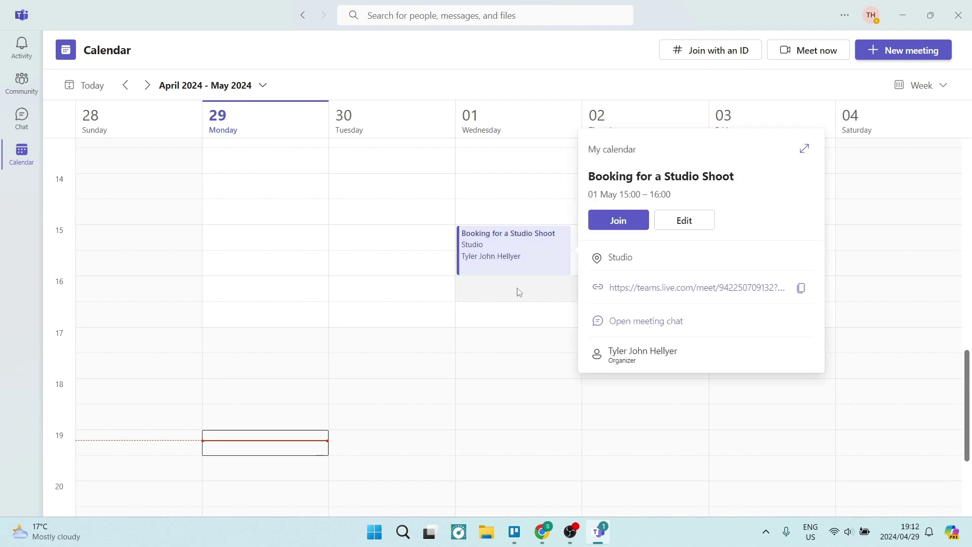